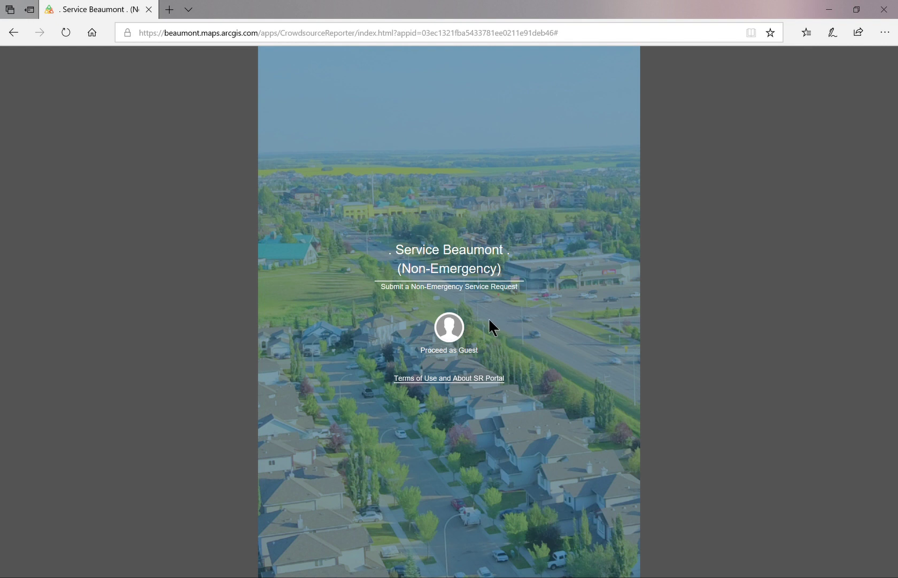
Enter the portal as a guest, then read and close the Terms of Use PDF.
{"action": "left_click", "coordinate": [452, 337]}
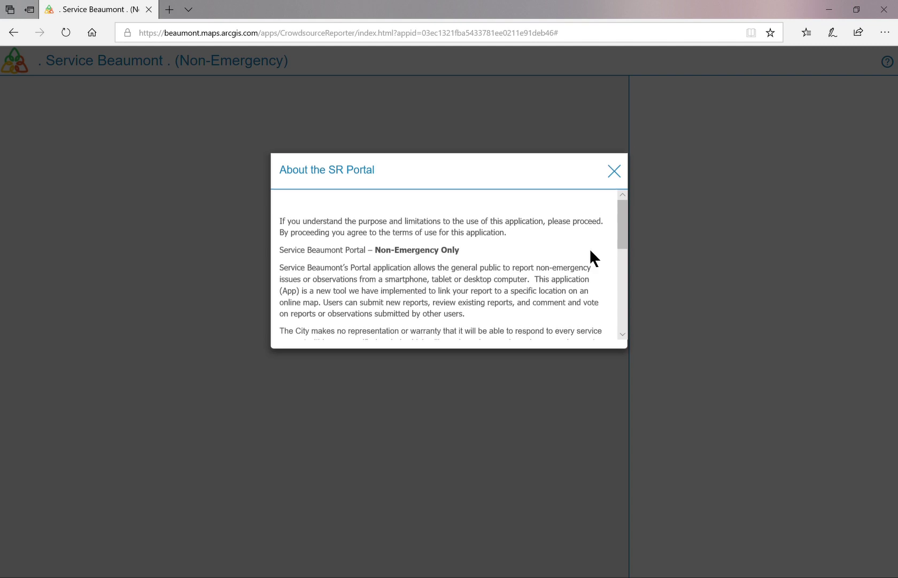
{"action": "left_click_drag", "start_coordinate": [624, 212], "coordinate": [624, 294]}
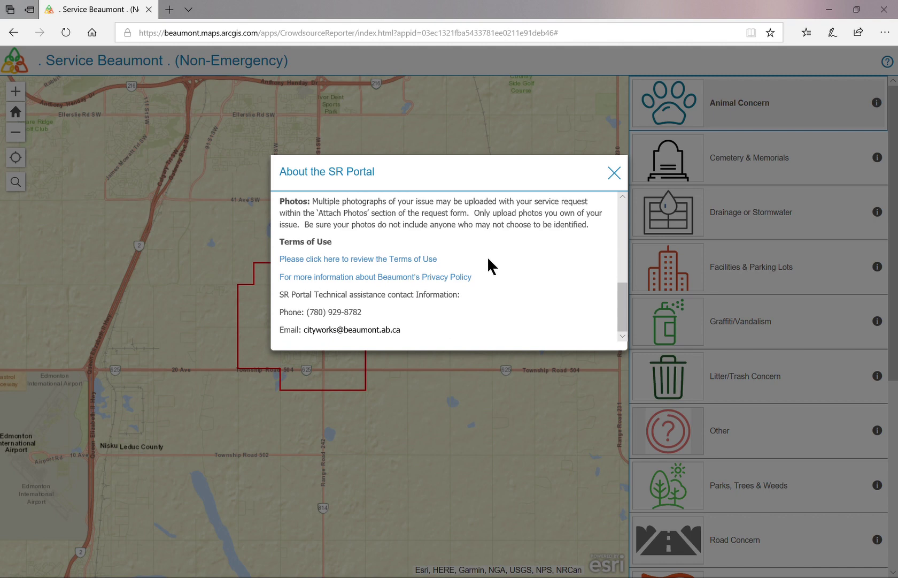
{"action": "left_click", "coordinate": [412, 260]}
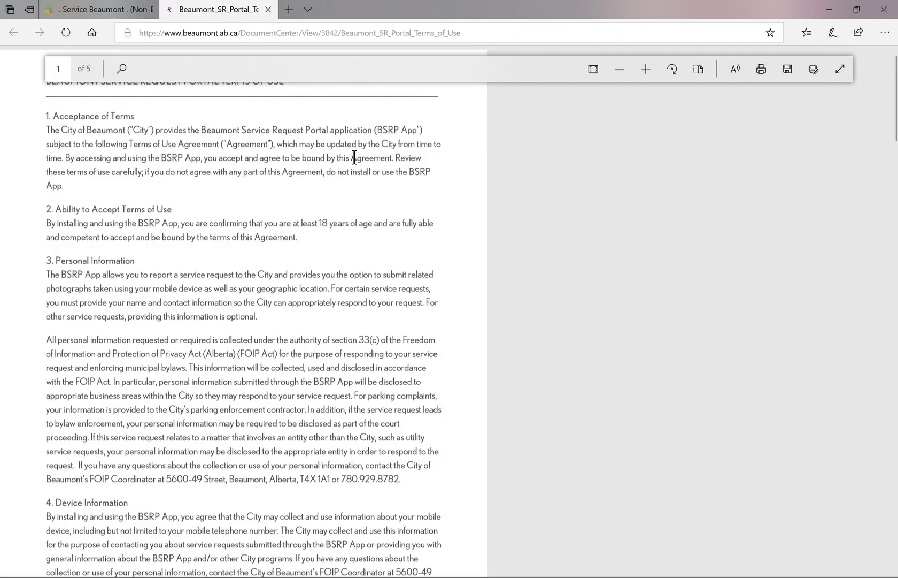
{"action": "scroll", "coordinate": [381, 452], "scroll_direction": "down", "scroll_amount": 3}
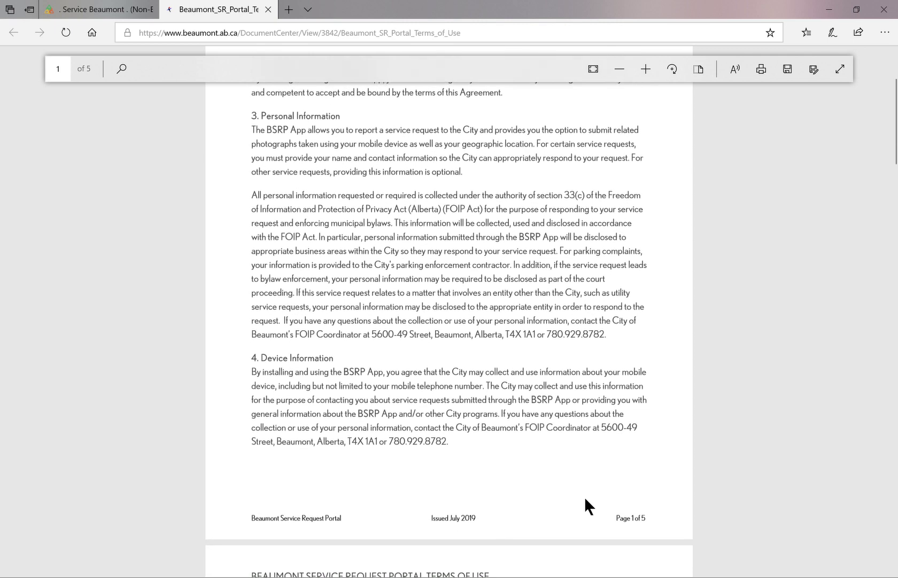
{"action": "left_click", "coordinate": [269, 9]}
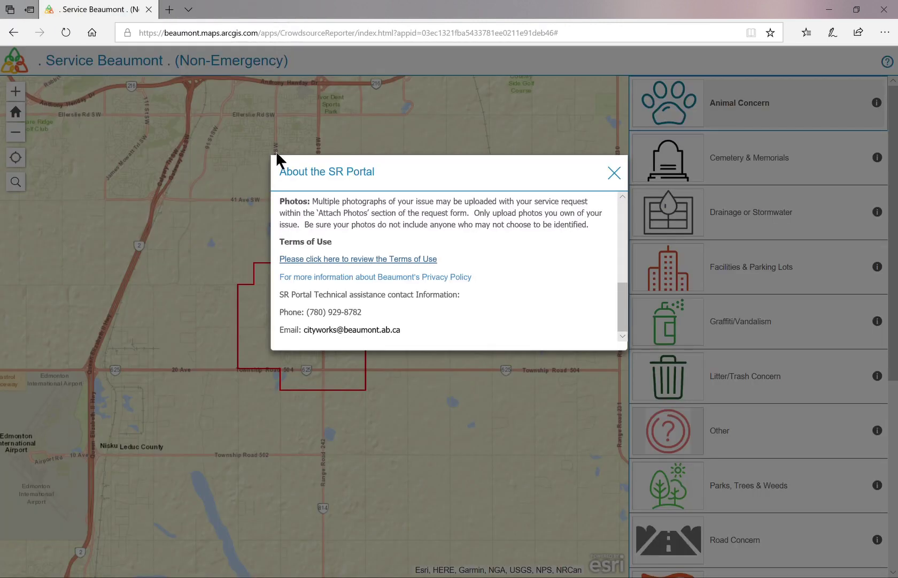
Dismiss the About notice and open the Street/Traffic Lights & Signs category.
{"action": "left_click", "coordinate": [613, 174]}
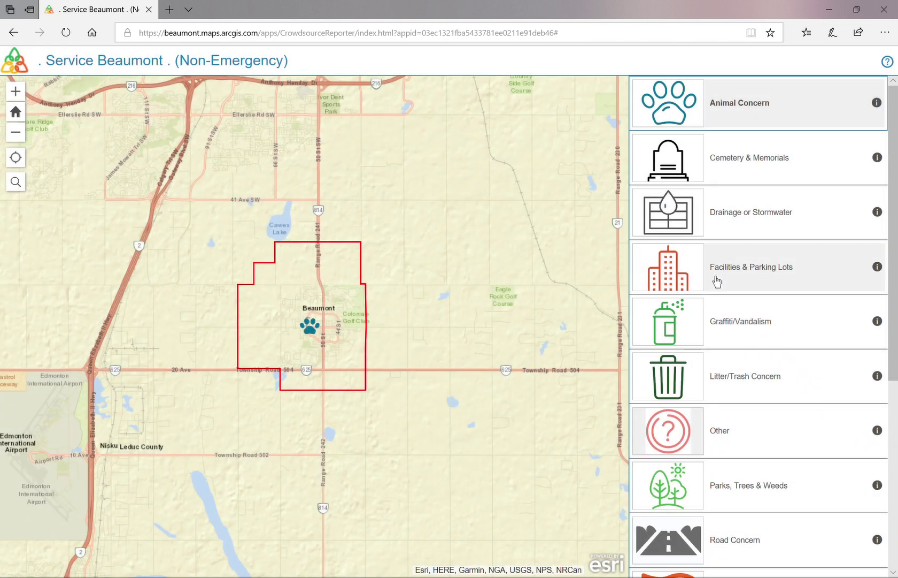
{"action": "scroll", "coordinate": [712, 371], "scroll_direction": "down", "scroll_amount": 3}
{"action": "scroll", "coordinate": [707, 455], "scroll_direction": "down", "scroll_amount": 3}
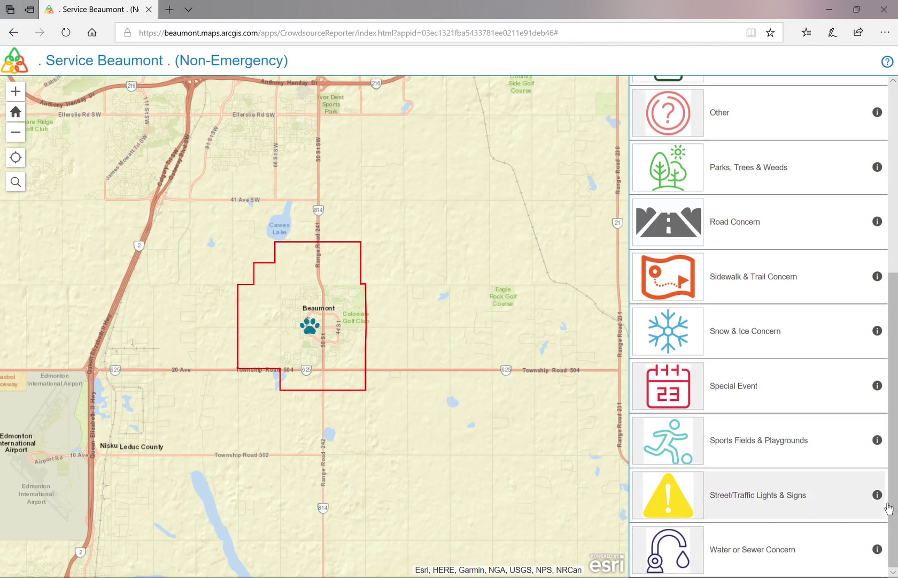
{"action": "left_click", "coordinate": [886, 506]}
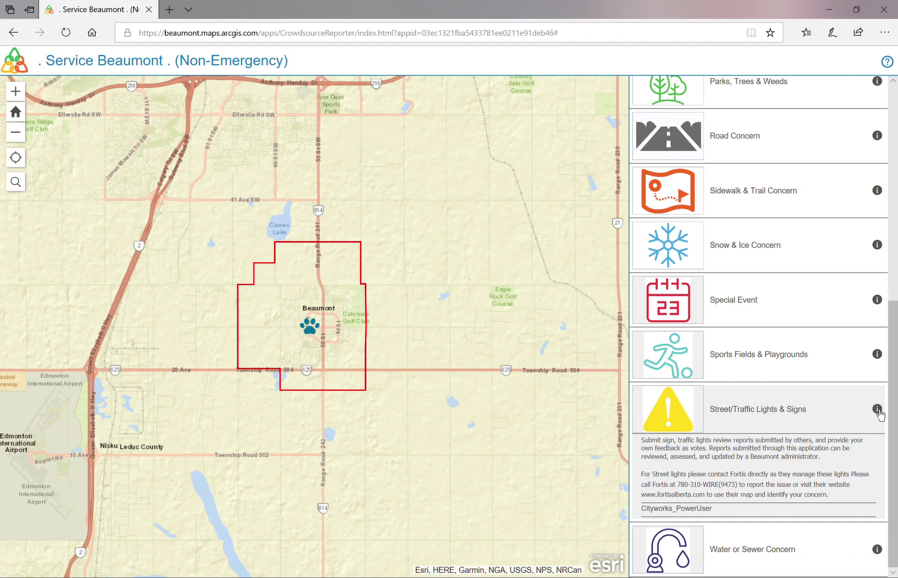
{"action": "left_click", "coordinate": [672, 419]}
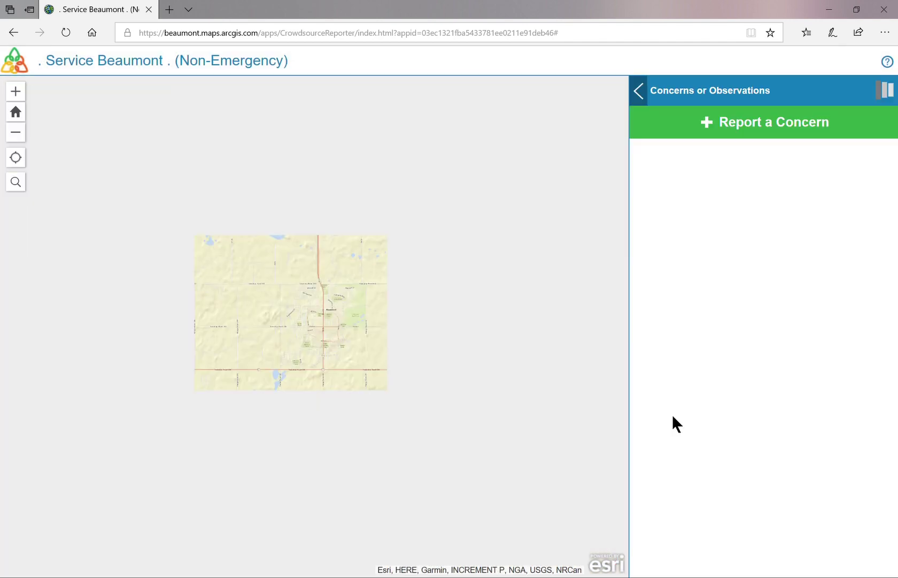
Start a concern report with Administration Office.jpg attached, located at 5600 49 St, Beaumont.
{"action": "left_click", "coordinate": [718, 135]}
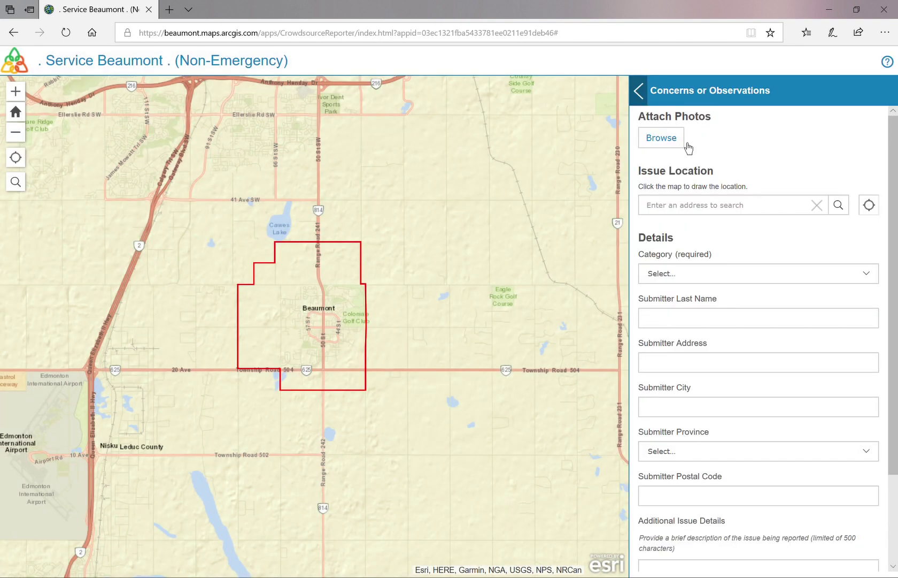
{"action": "left_click", "coordinate": [688, 145]}
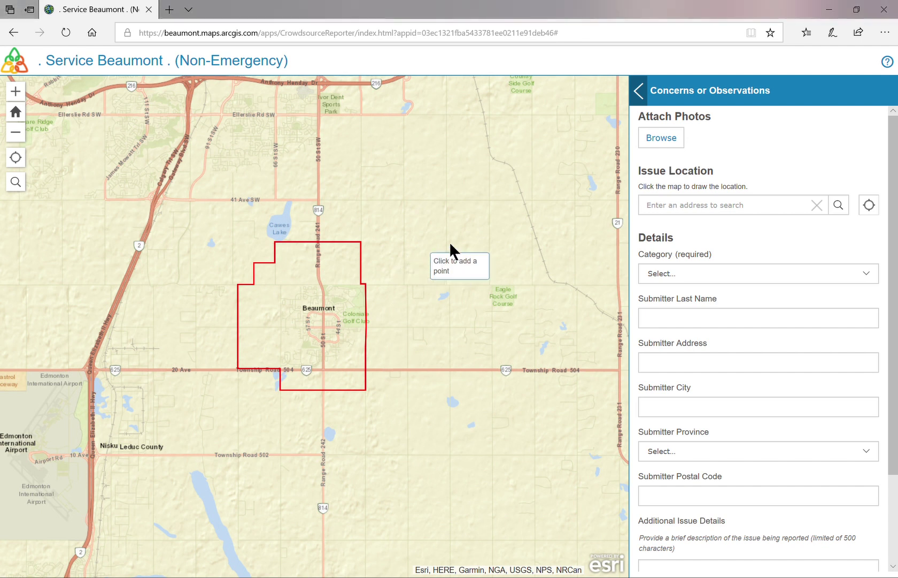
{"action": "left_click", "coordinate": [674, 254]}
{"action": "type", "text": "5600 49 St,"}
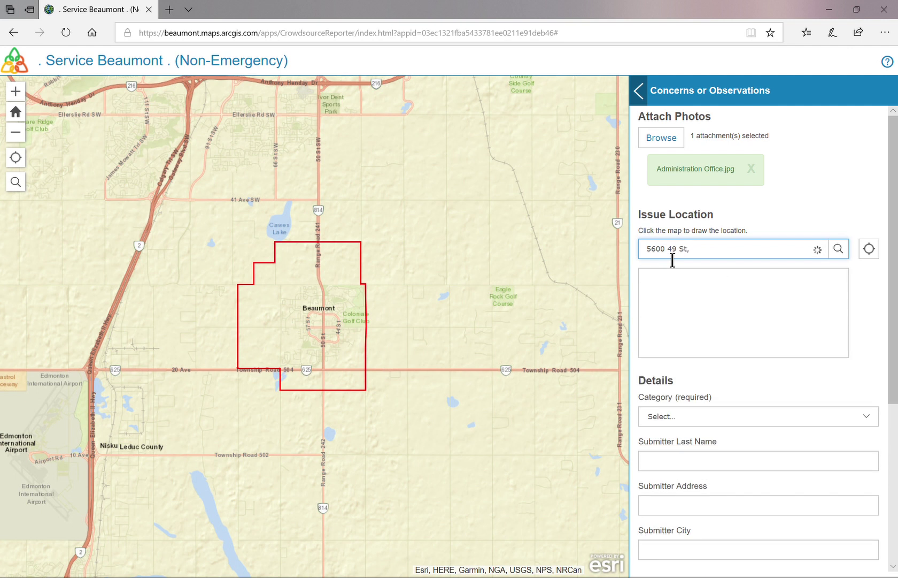
{"action": "type", "text": " Beaumont"}
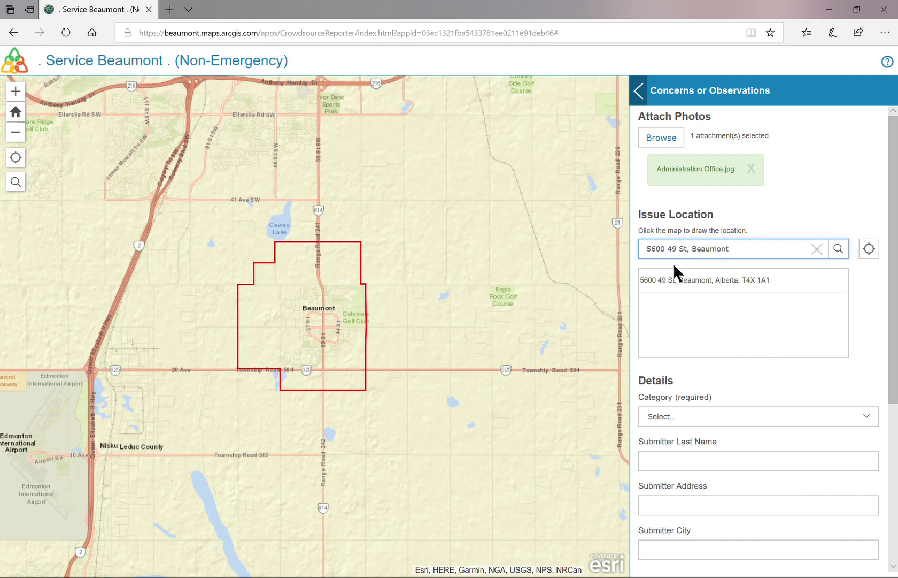
{"action": "left_click", "coordinate": [745, 288]}
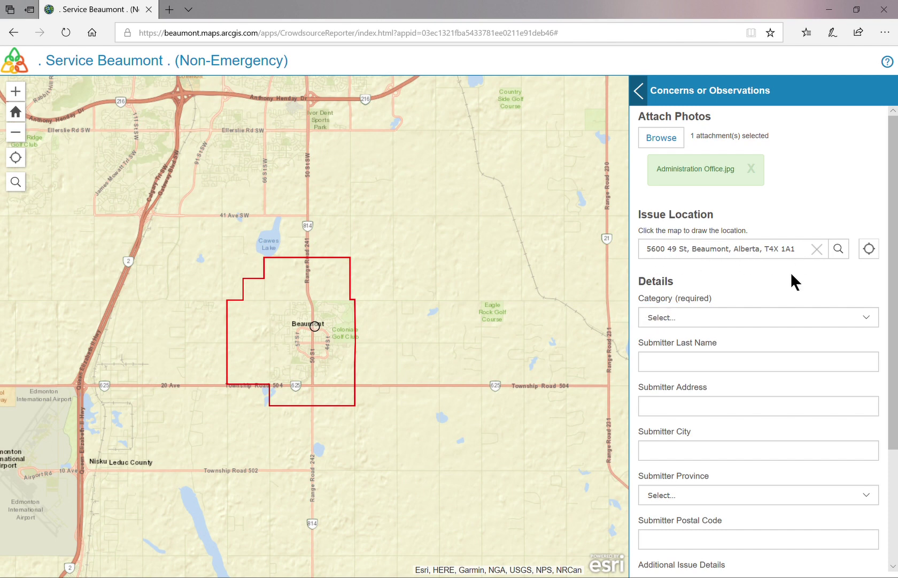
Set the report category to Street/Traffic Lights & Signs and issue type to Sign Concern.
{"action": "left_click", "coordinate": [684, 319]}
{"action": "left_click", "coordinate": [687, 448]}
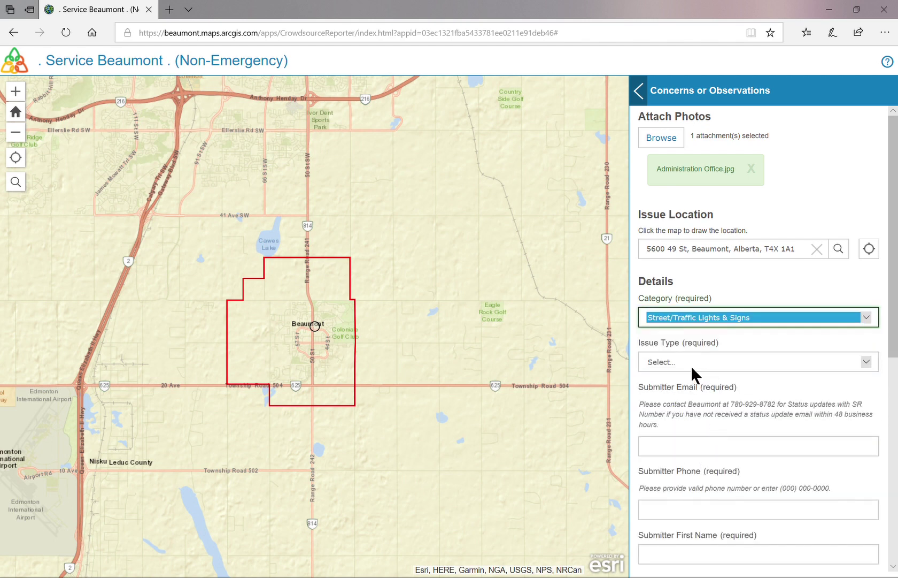
{"action": "left_click", "coordinate": [692, 366]}
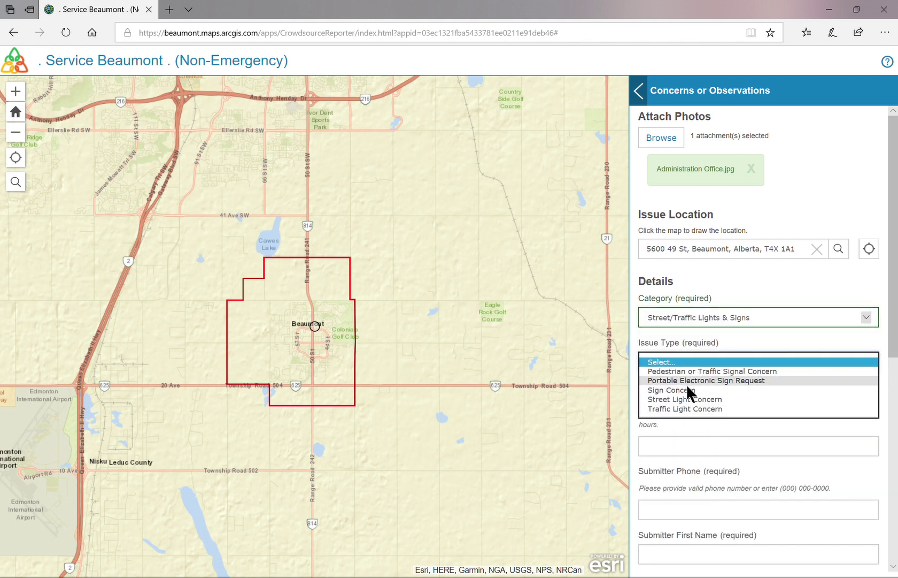
{"action": "left_click", "coordinate": [687, 390]}
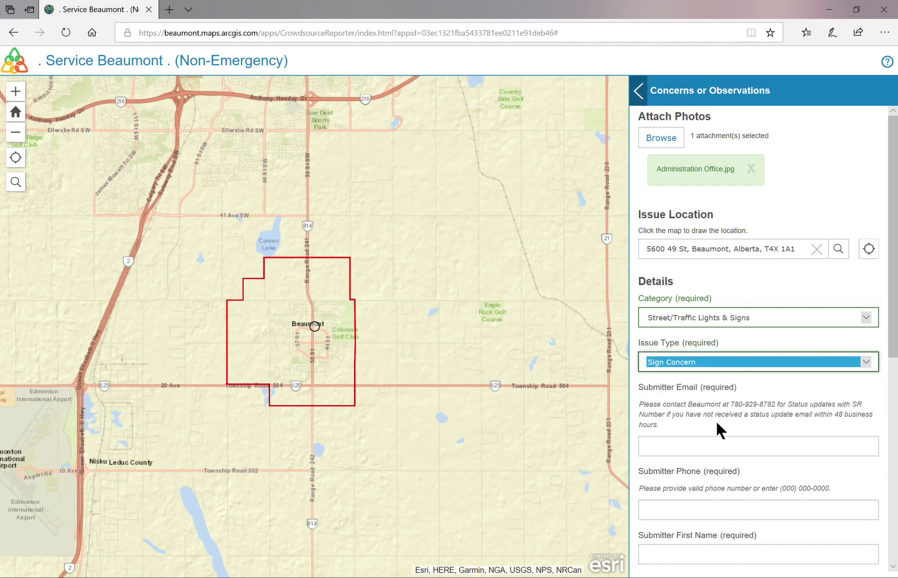
Fill in the submitter's e-mail, phone number, first name and last name.
{"action": "left_click", "coordinate": [702, 449]}
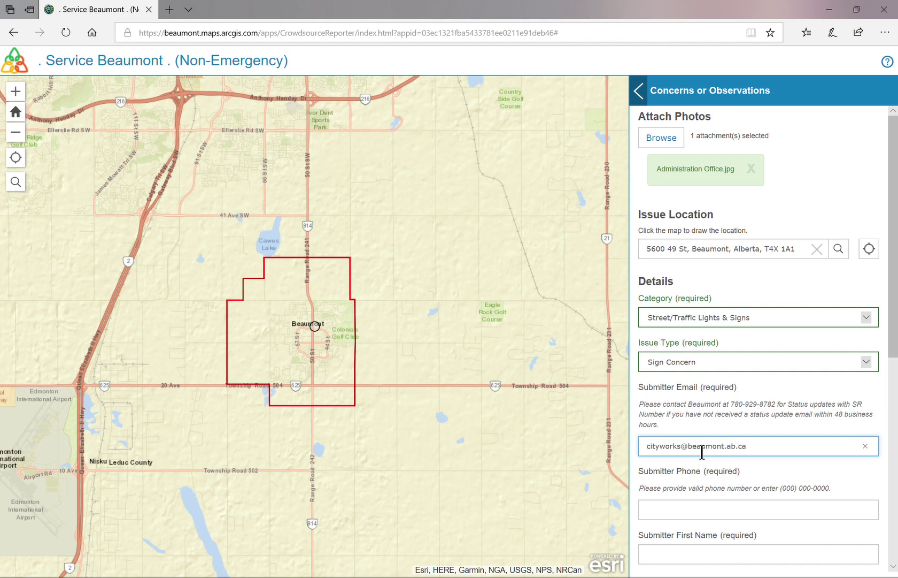
{"action": "left_click", "coordinate": [672, 513]}
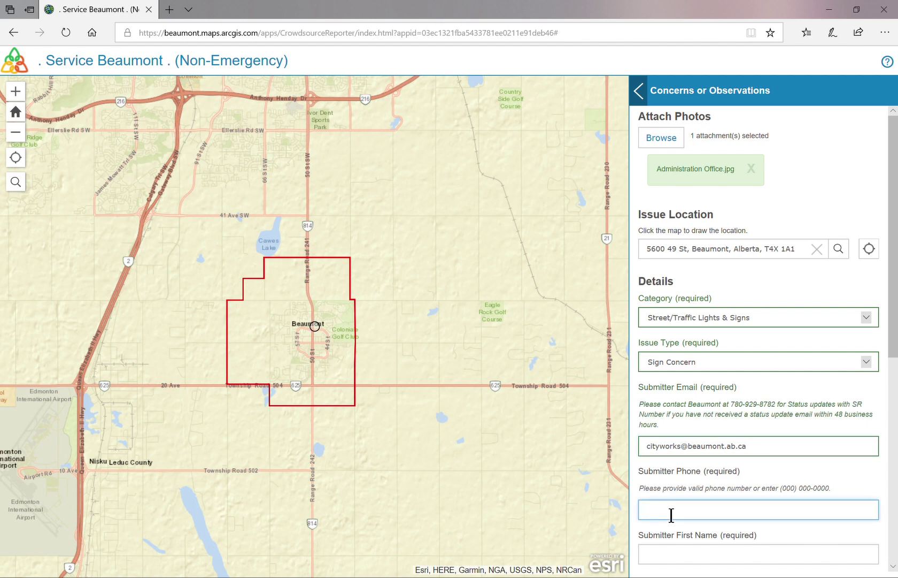
{"action": "scroll", "coordinate": [684, 491], "scroll_direction": "down", "scroll_amount": 2}
{"action": "left_click", "coordinate": [699, 480]}
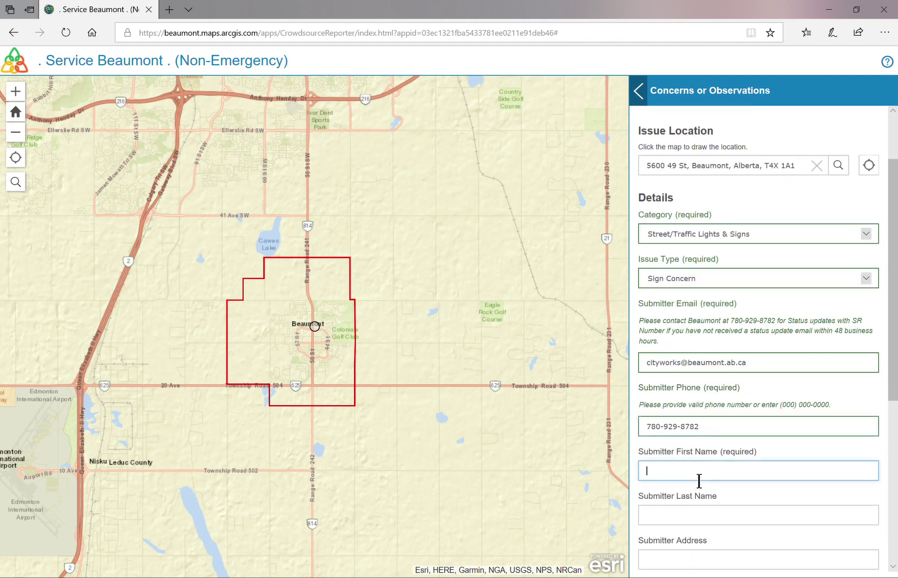
{"action": "type", "text": "John"}
{"action": "left_click", "coordinate": [681, 514]}
{"action": "type", "text": "Smith"}
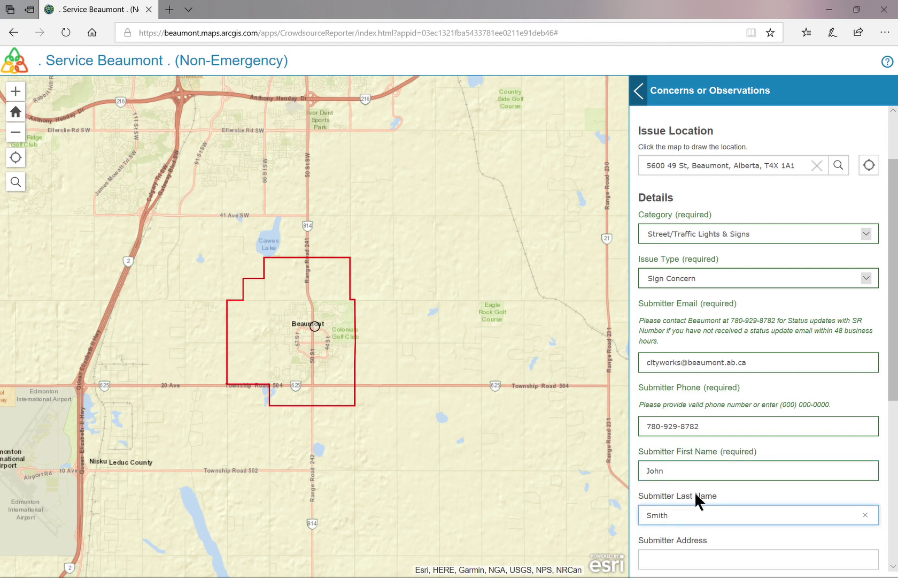
{"action": "scroll", "coordinate": [706, 492], "scroll_direction": "down", "scroll_amount": 3}
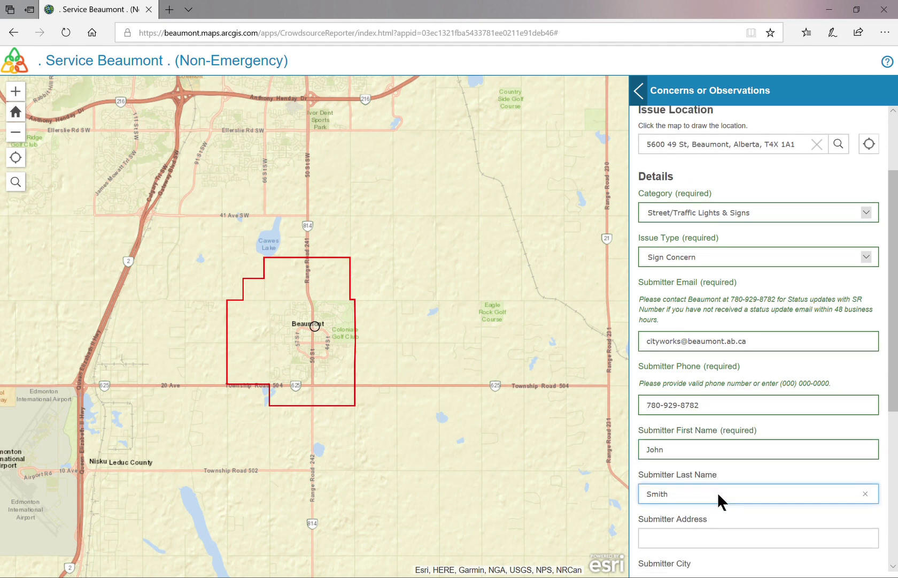
{"action": "scroll", "coordinate": [731, 489], "scroll_direction": "down", "scroll_amount": 2}
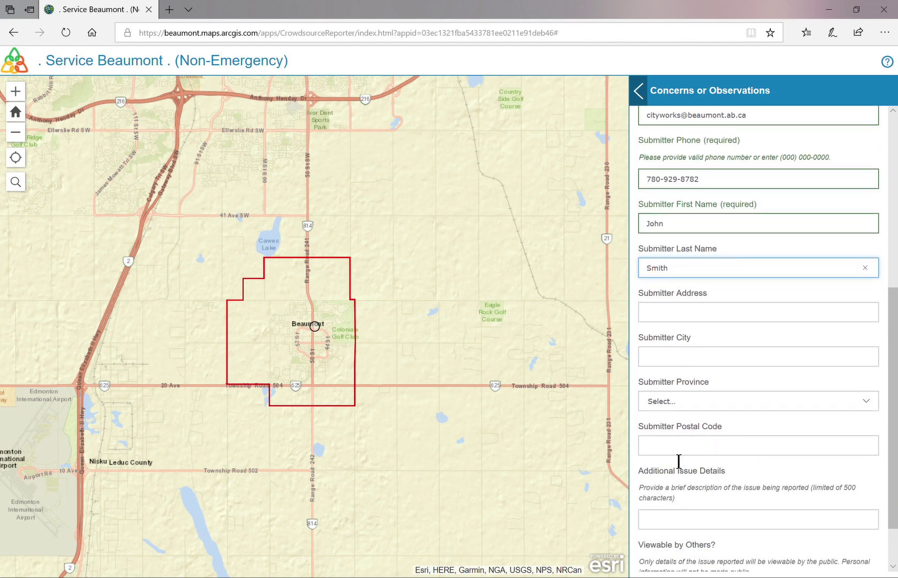
Enter 'Stop sign down. Please call' as the additional issue details.
{"action": "left_click", "coordinate": [686, 525]}
{"action": "type", "text": "St"}
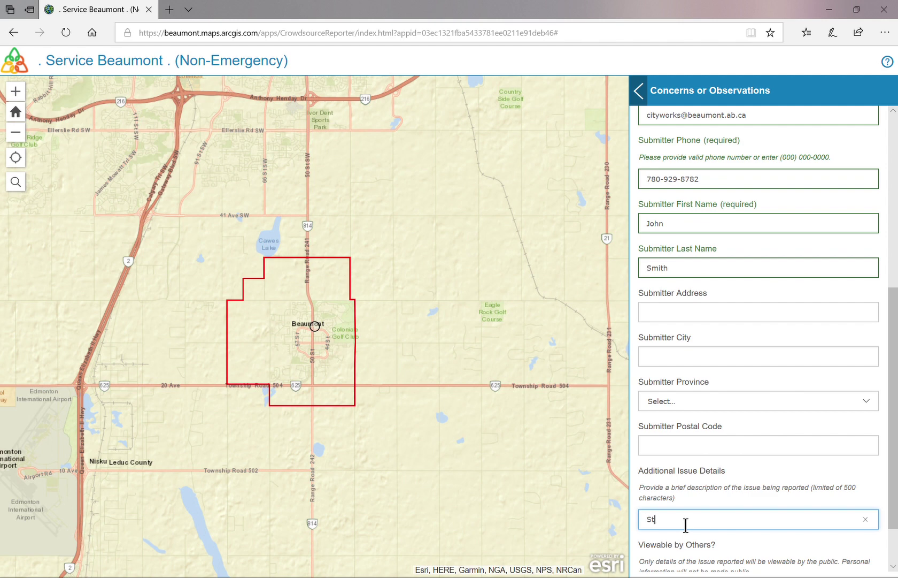
{"action": "type", "text": "op sign down. Please call"}
{"action": "scroll", "coordinate": [702, 514], "scroll_direction": "down", "scroll_amount": 1}
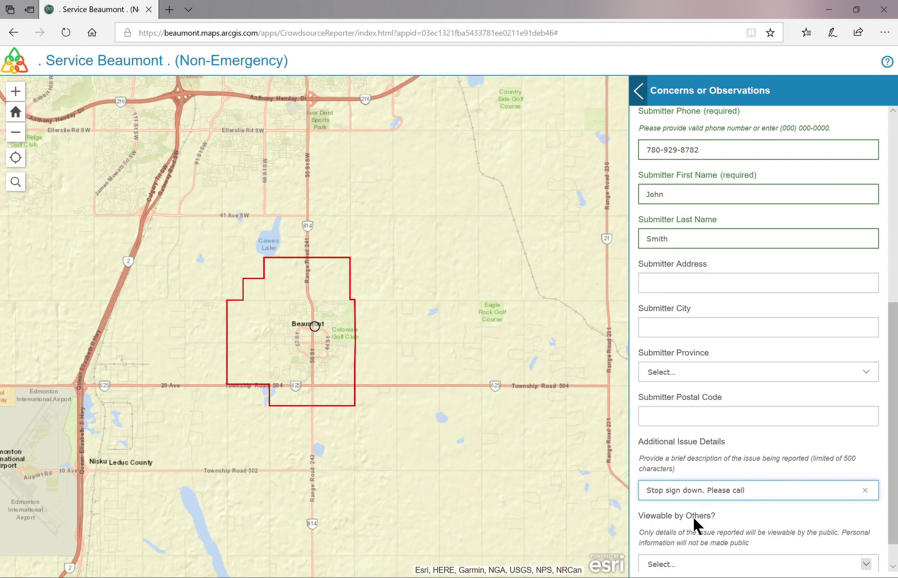
{"action": "scroll", "coordinate": [694, 520], "scroll_direction": "down", "scroll_amount": 1}
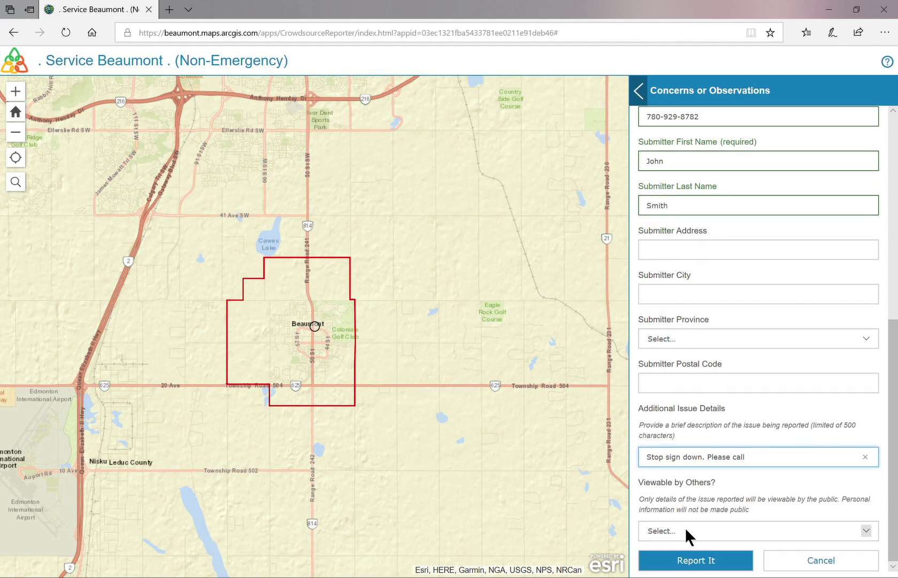
Set Viewable by Others? to Yes.
{"action": "left_click", "coordinate": [686, 529]}
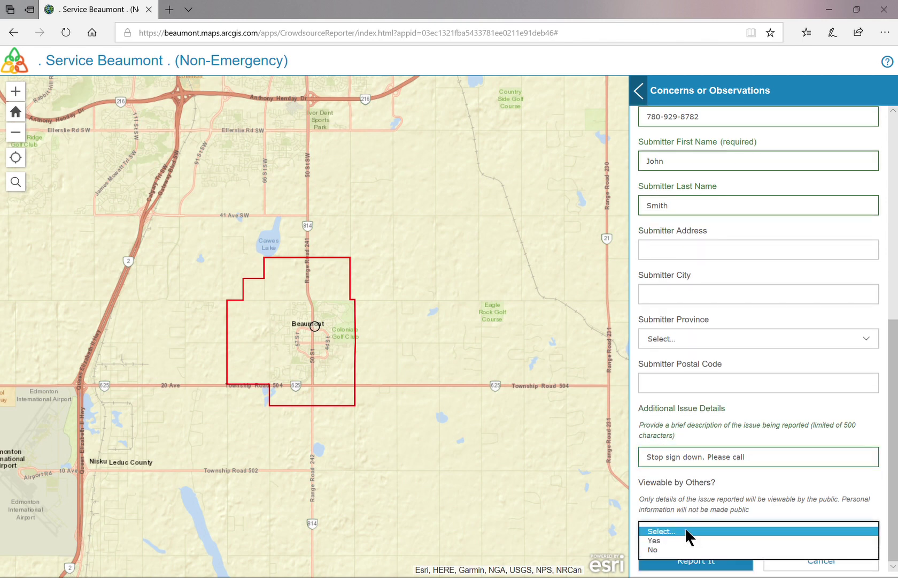
{"action": "left_click", "coordinate": [668, 539]}
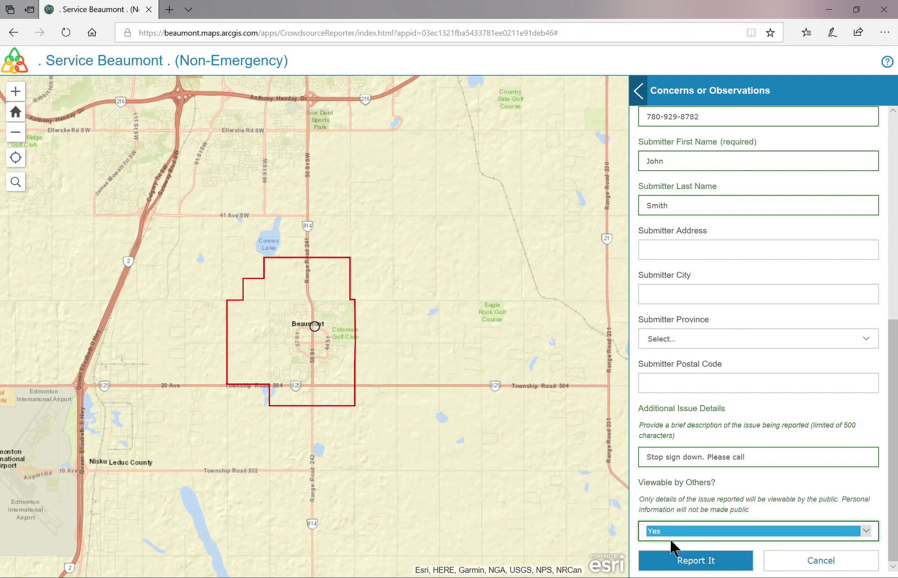
{"action": "key", "text": "Down"}
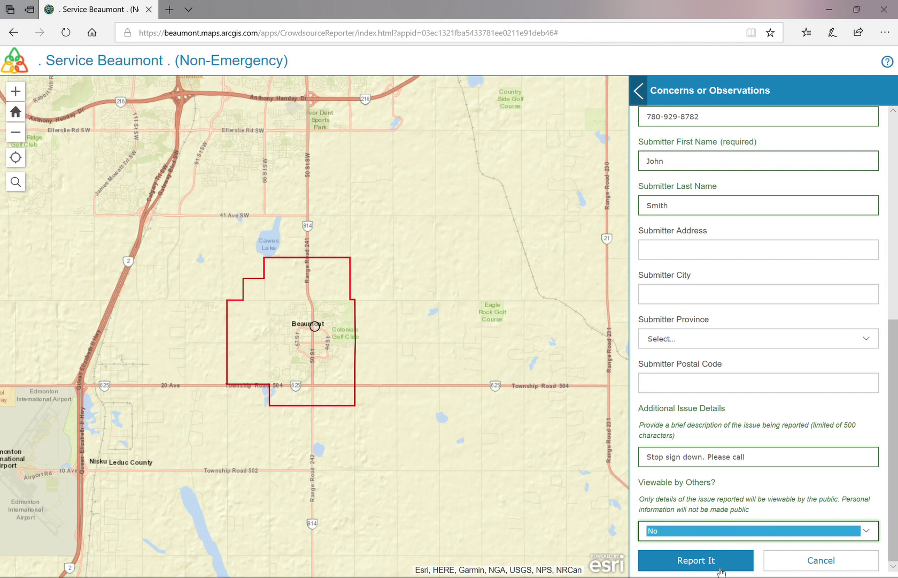
{"action": "left_click", "coordinate": [661, 526]}
{"action": "left_click", "coordinate": [662, 522]}
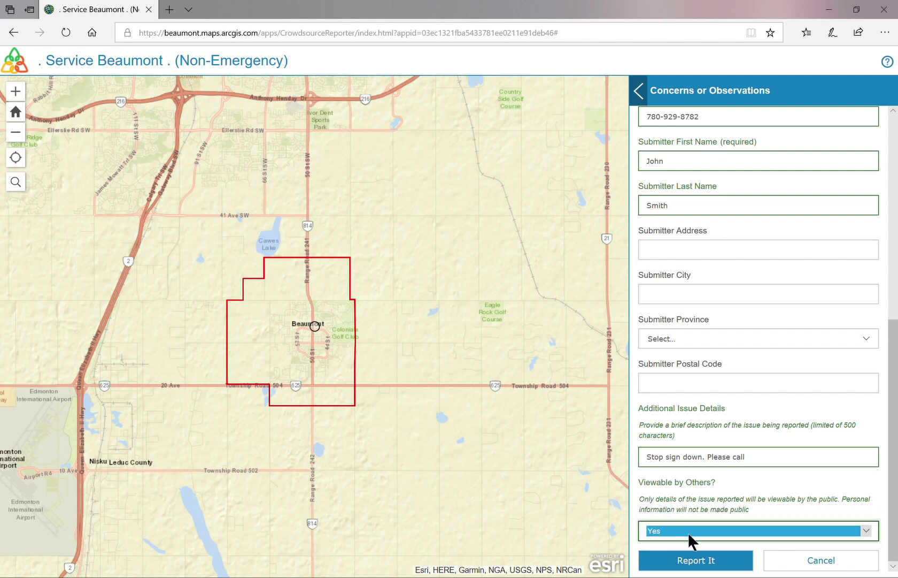
Submit the Sign Concern report and return to the concerns list.
{"action": "left_click", "coordinate": [689, 570]}
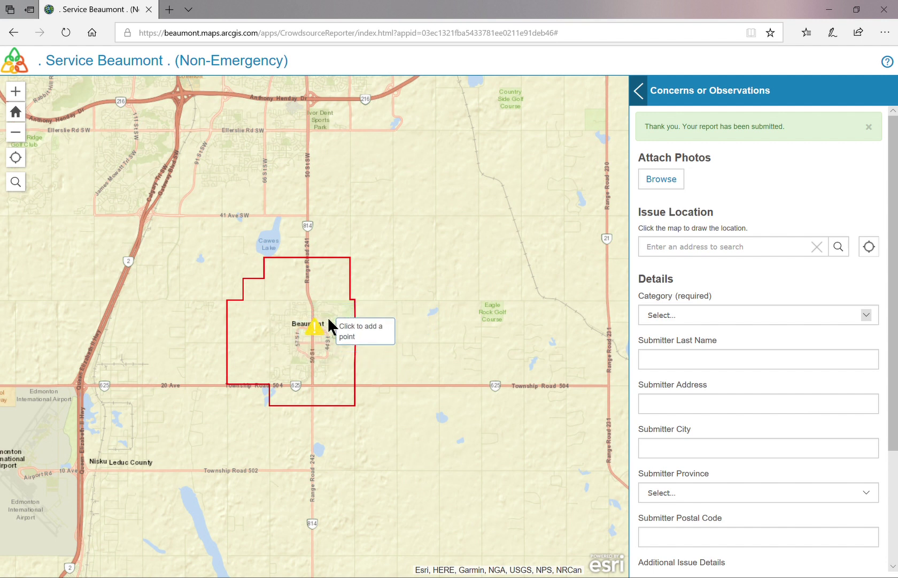
{"action": "left_click", "coordinate": [640, 91]}
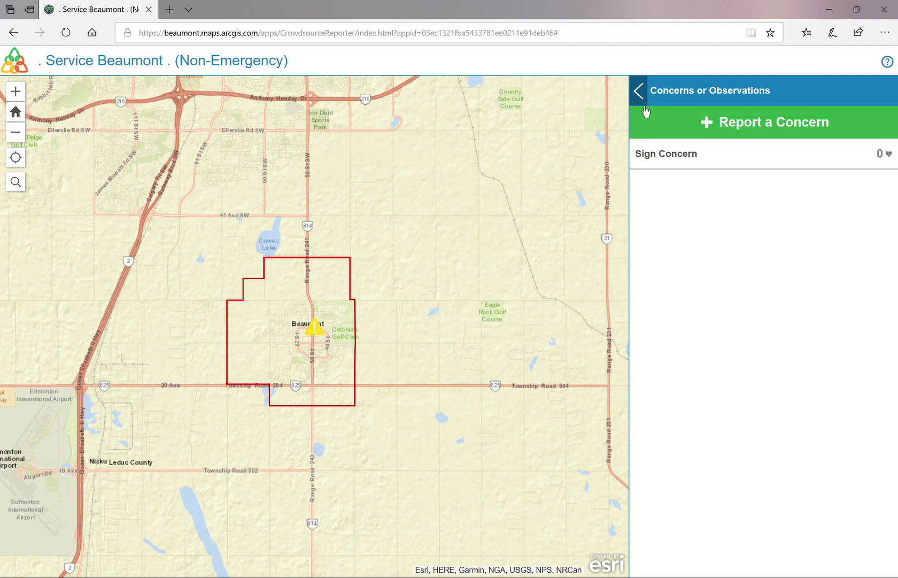